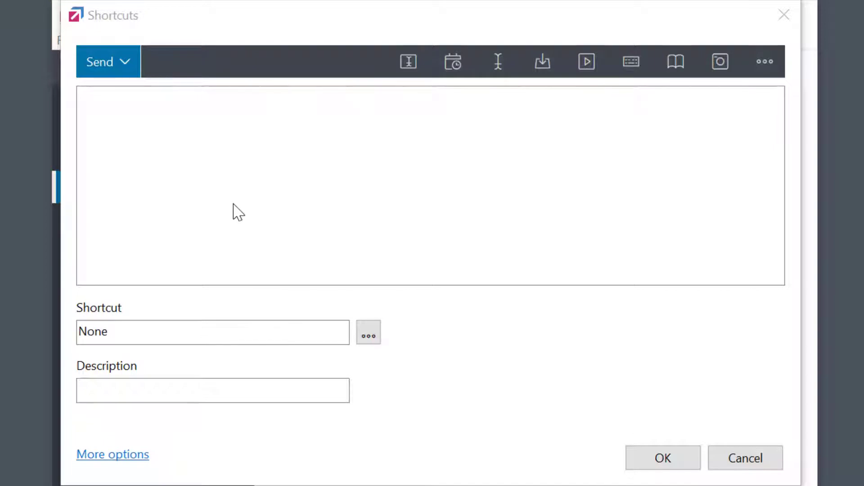
# - Create a Run shortcut that opens Team Minutes.dotx on Alt+X and save it
pyautogui.click(110, 68)
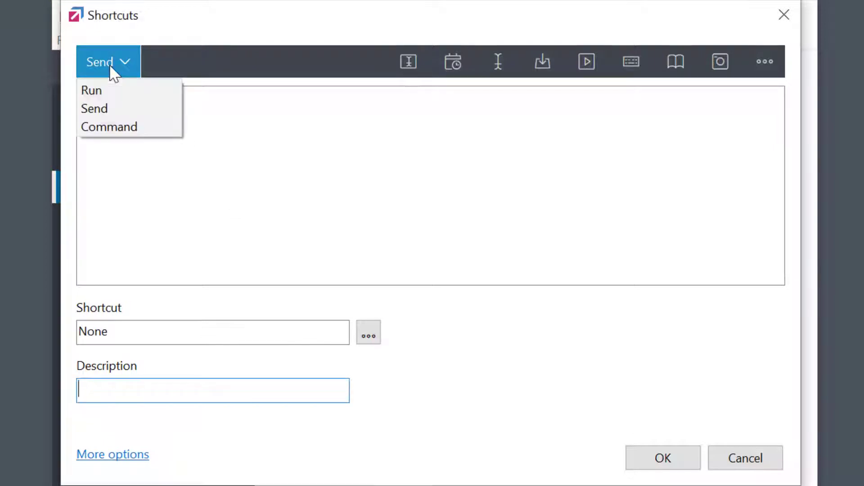
pyautogui.click(118, 91)
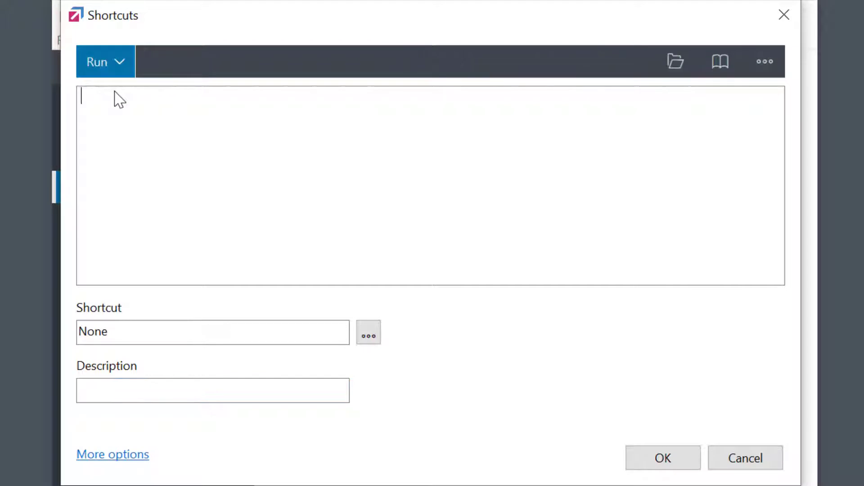
pyautogui.click(675, 68)
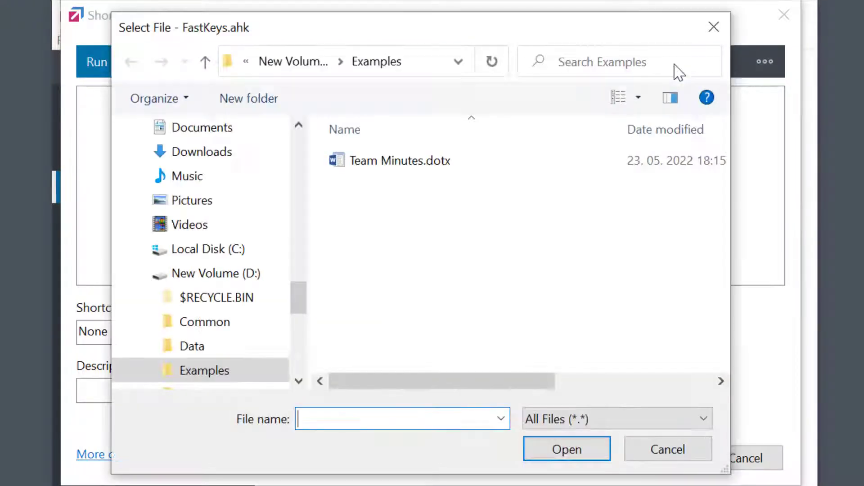
pyautogui.doubleClick(430, 163)
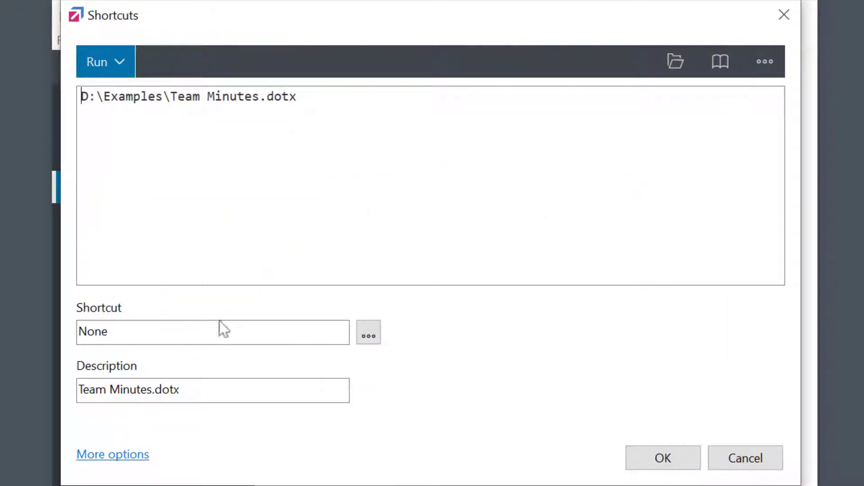
pyautogui.click(205, 333)
pyautogui.hotkey('alt', 'x')
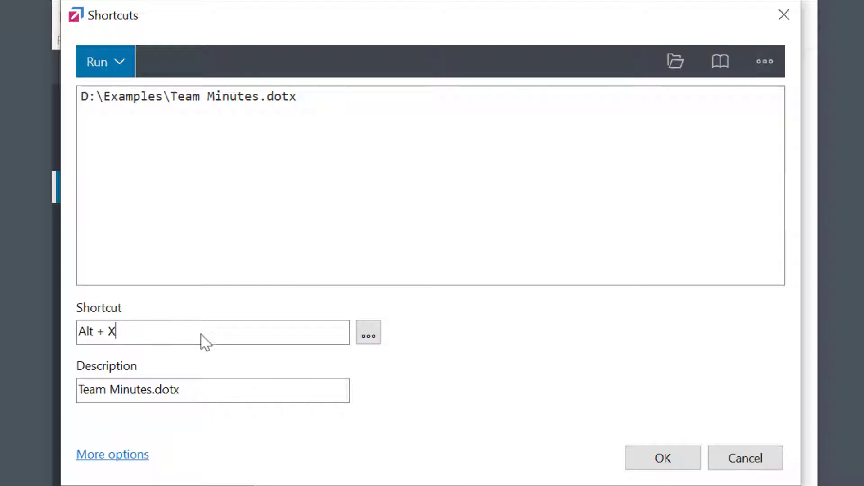
pyautogui.click(681, 469)
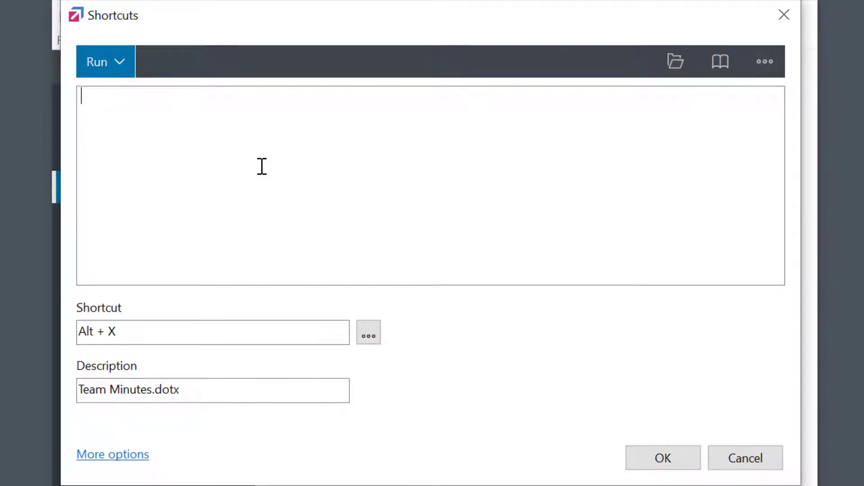
pyautogui.write('D:\\Data\\My Reports')
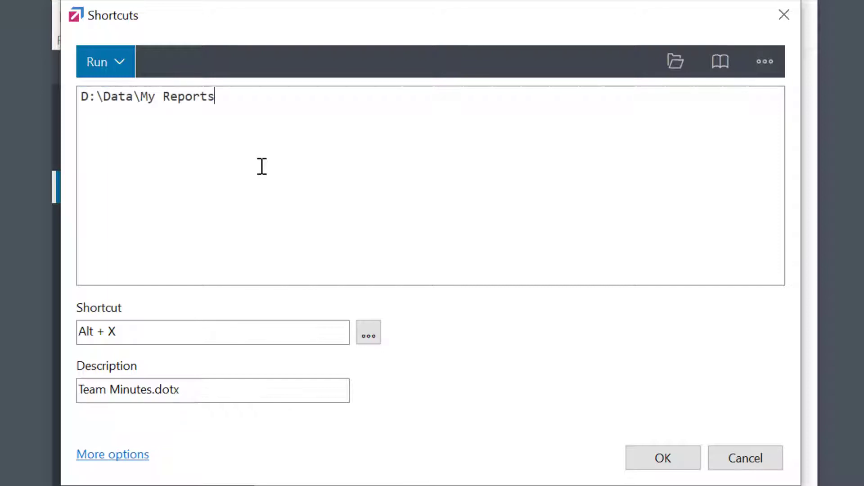
pyautogui.hotkey('ctrl', 'a')
pyautogui.press('BackSpace')
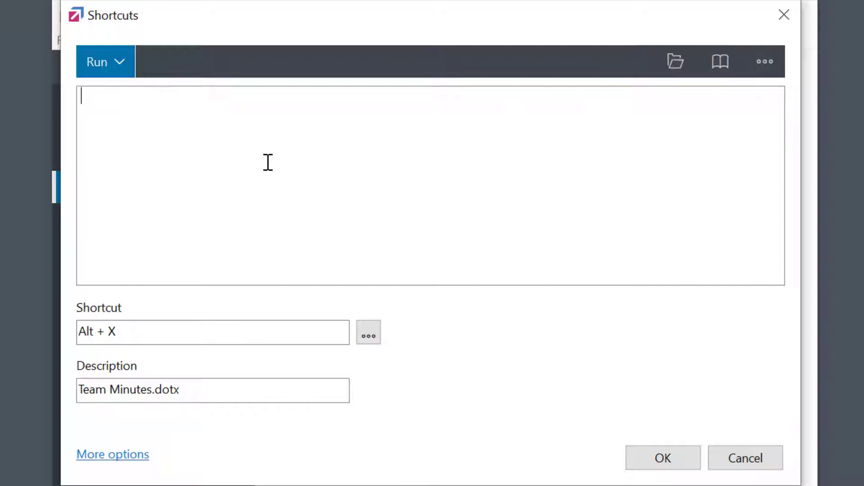
pyautogui.write('https://www.news-medical.net/')
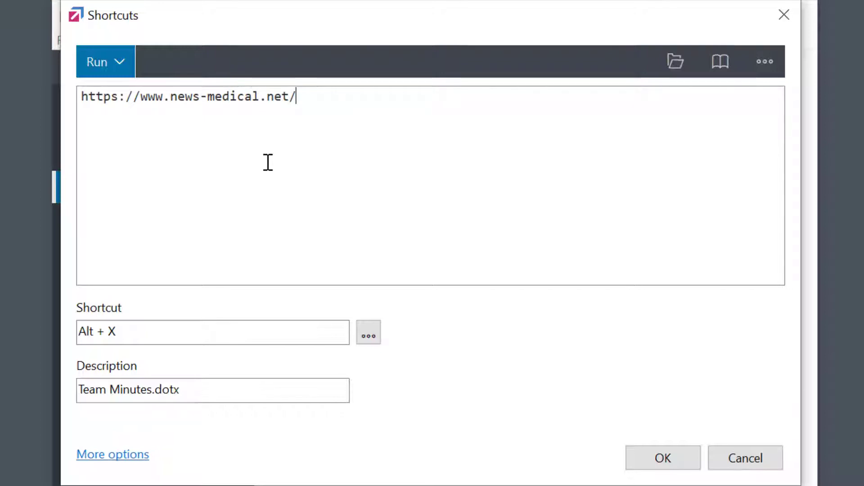
pyautogui.hotkey('ctrl', 'a')
pyautogui.press('BackSpace')
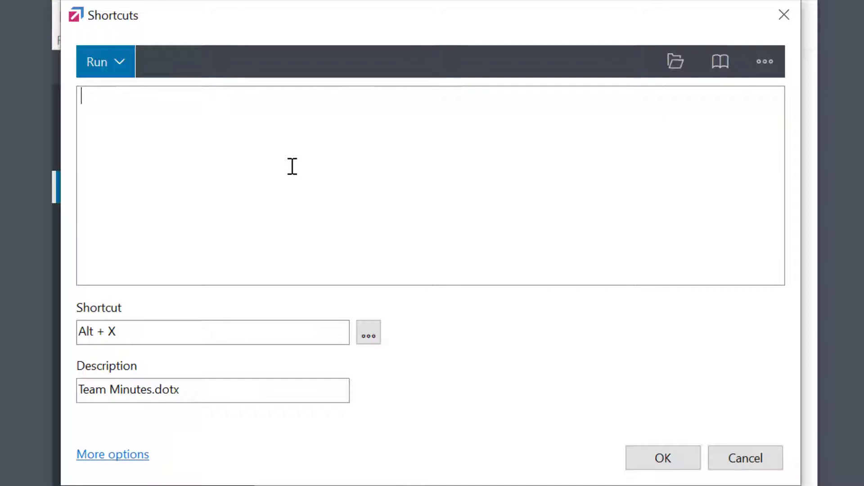
pyautogui.write('D:\\Examples\\Team Minutes.dotx')
pyautogui.press('Return')
pyautogui.write('D:\\Data\\My Reports')
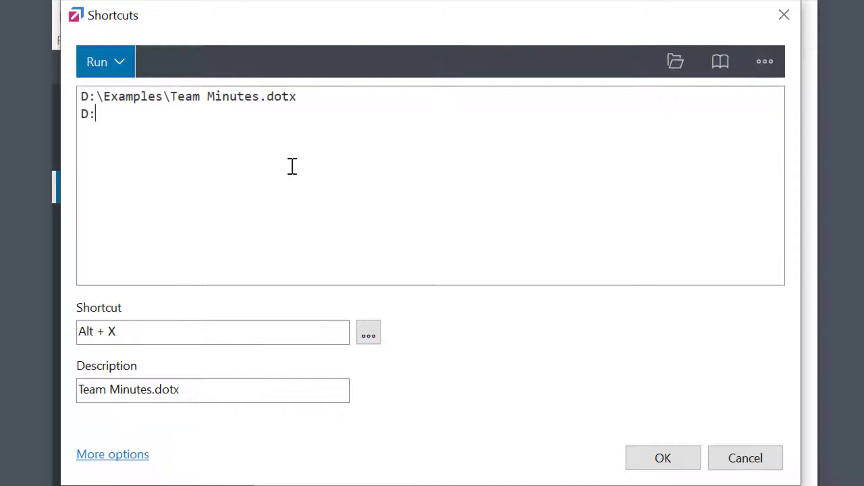
pyautogui.press('Return')
pyautogui.write('https://www.news-medical.net/')
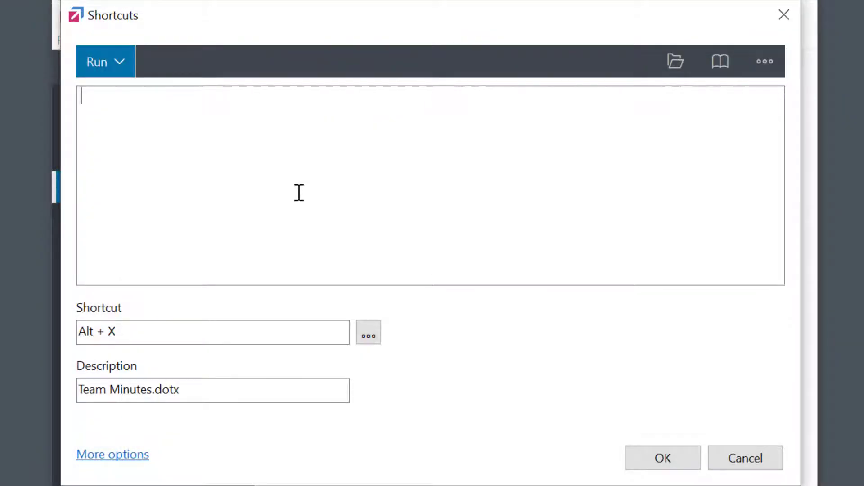
pyautogui.write('D:\\Examples\\Team Minutes.dotx')
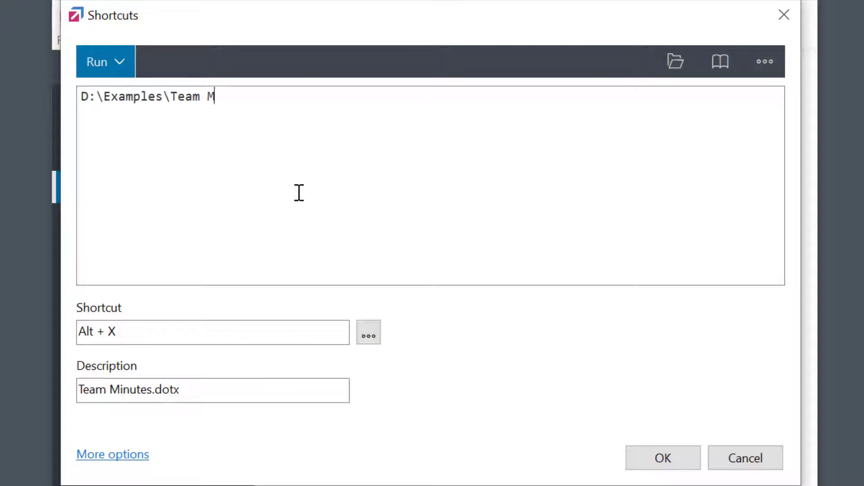
pyautogui.press('Return')
pyautogui.write('/D:\\Data\\My Reports')
pyautogui.press('Return')
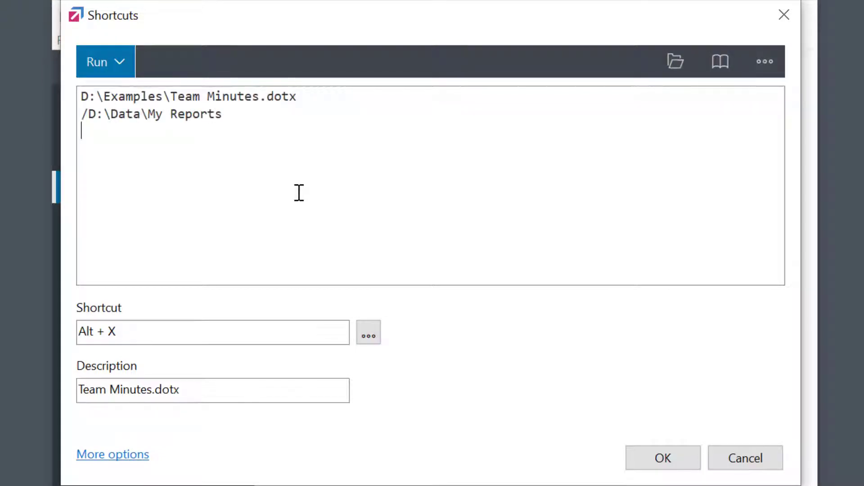
pyautogui.write('/https://www.news-medical.net/')
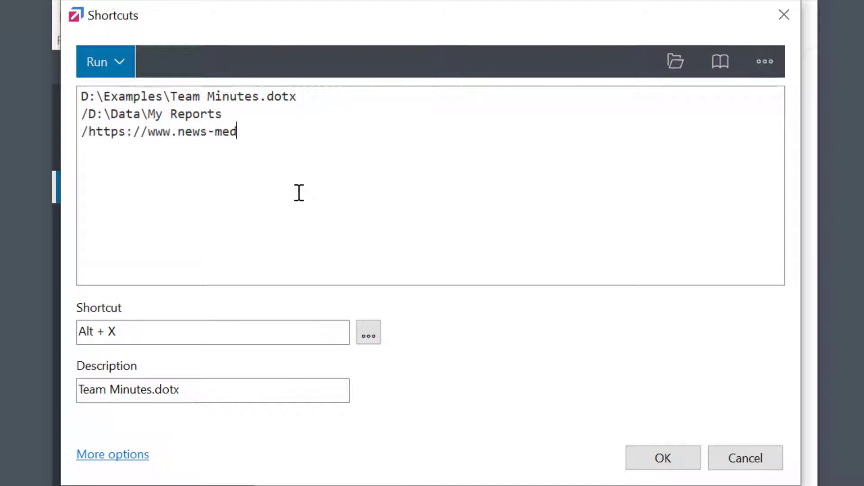
# - Label the three lines Minutes::, Reports:: and Medical.net::
pyautogui.click(81, 96)
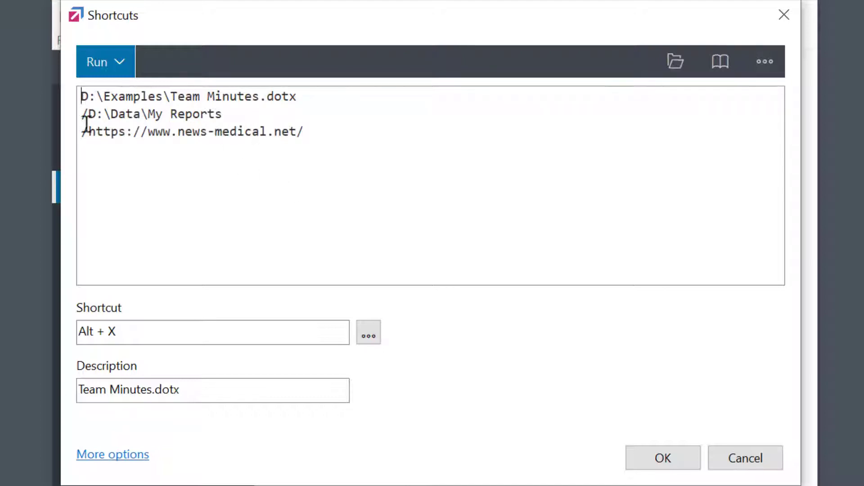
pyautogui.write('Minutes::')
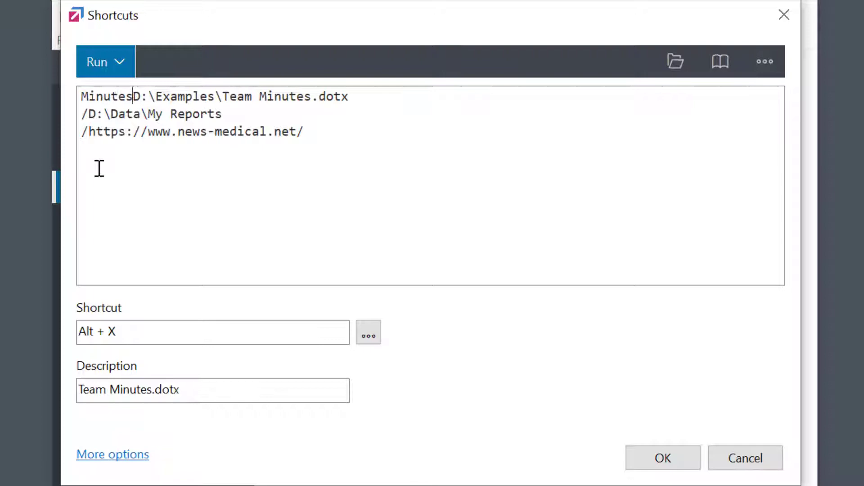
pyautogui.click(88, 117)
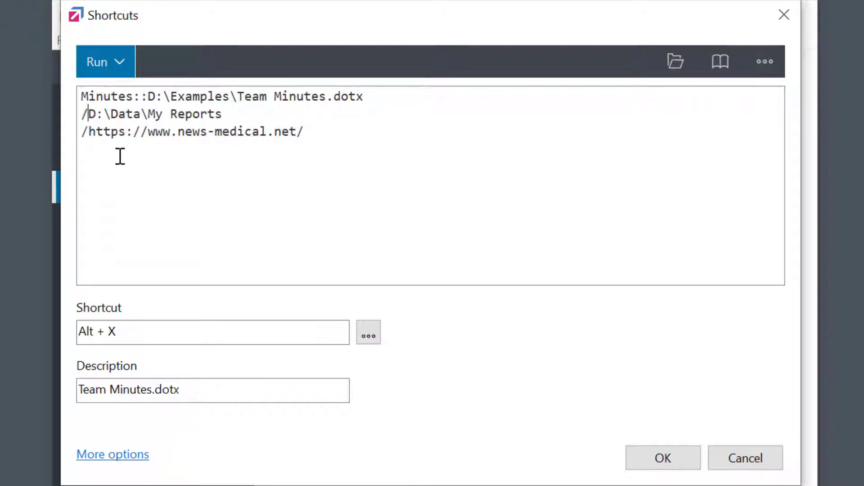
pyautogui.write('Reports::')
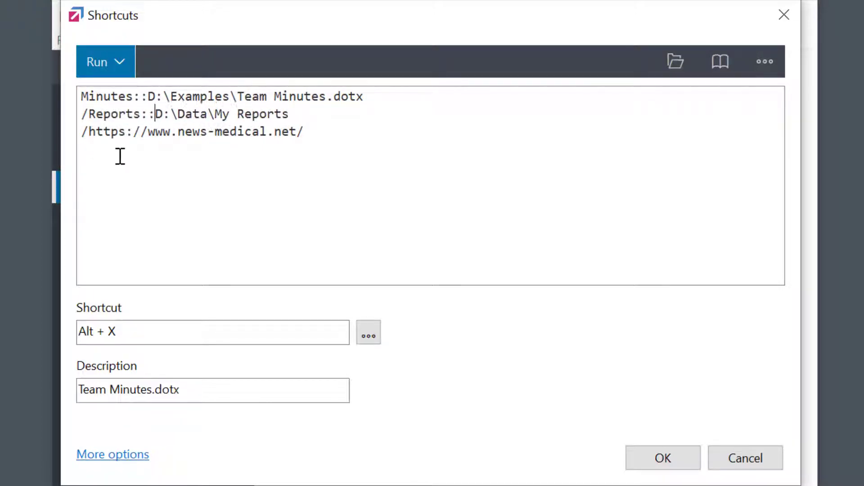
pyautogui.press('Down')
pyautogui.press('Home')
pyautogui.press('Right')
pyautogui.write('Medical')
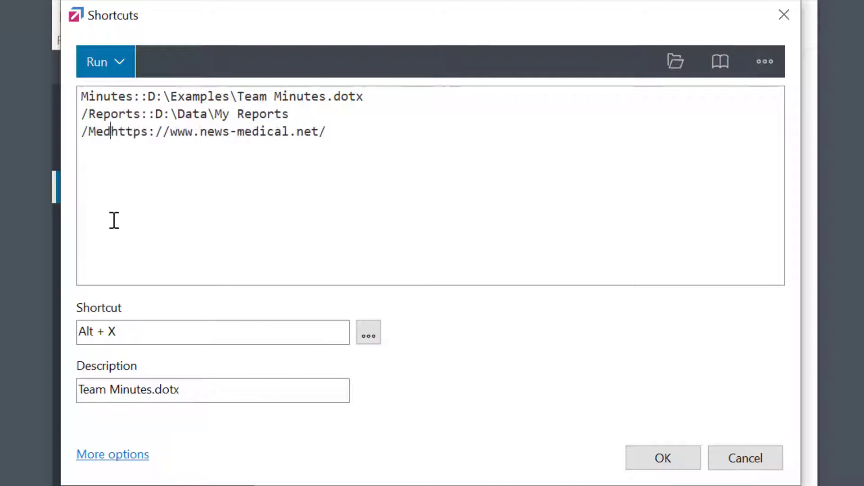
pyautogui.write('.net::')
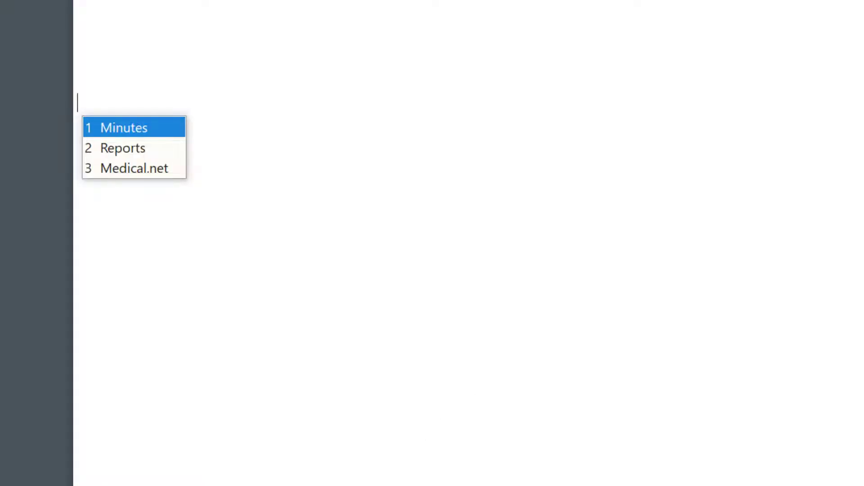
# - Choose the Medical.net entry from the Alt+X list to open news-medical.net
pyautogui.press('Down')
pyautogui.press('Down')
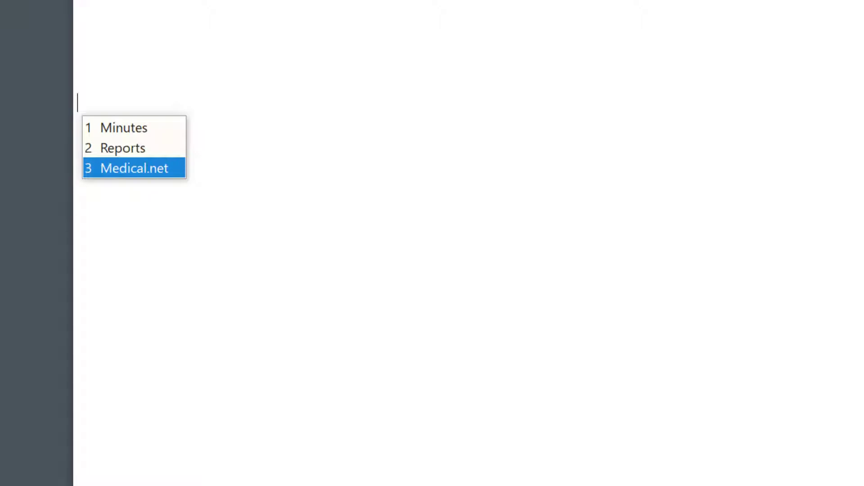
pyautogui.press('Return')
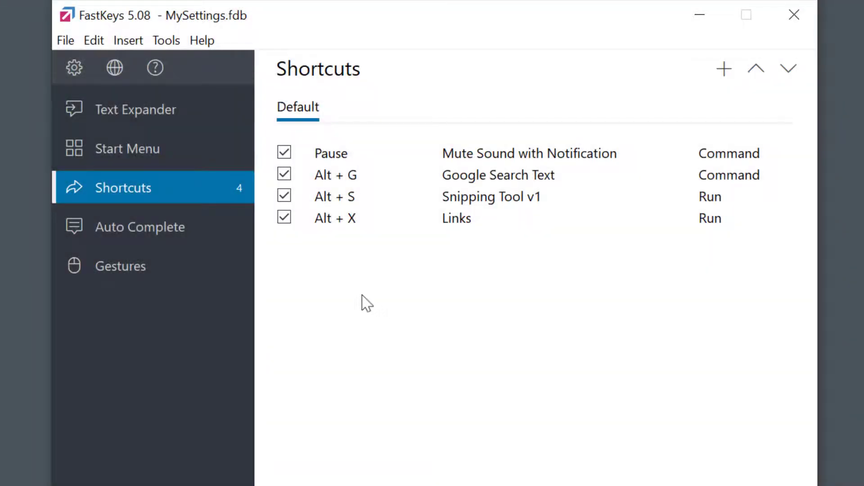
# - Launch Word from the Start Menu's Microsoft Office submenu, then show the Auto Complete entries
pyautogui.click(161, 152)
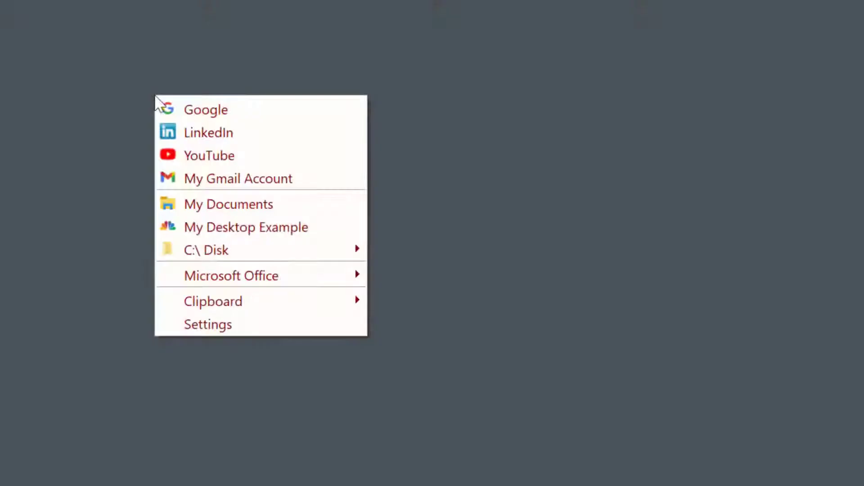
pyautogui.moveTo(266, 280)
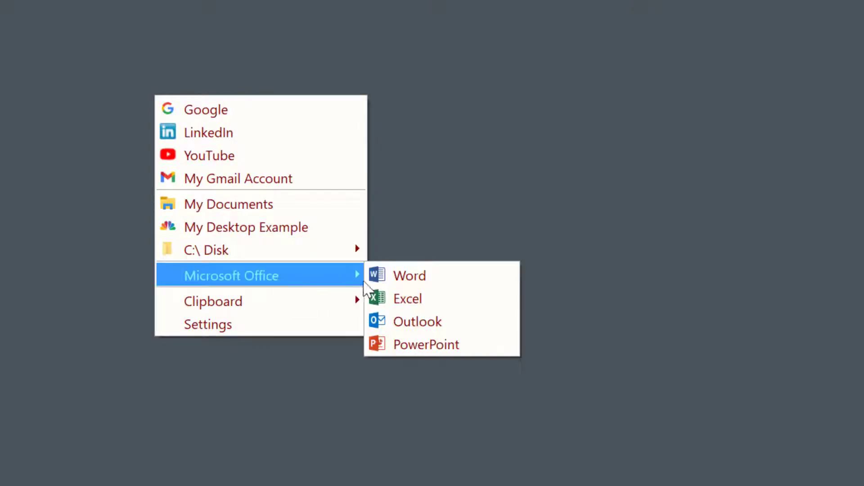
pyautogui.click(441, 281)
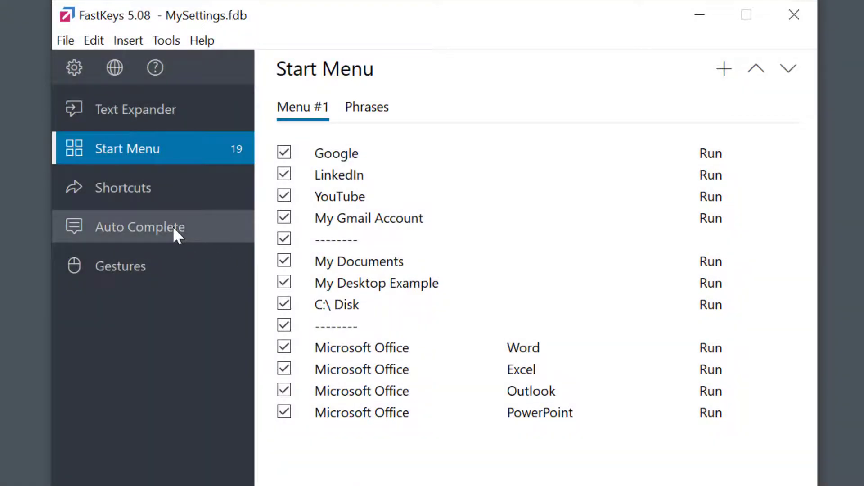
pyautogui.click(173, 226)
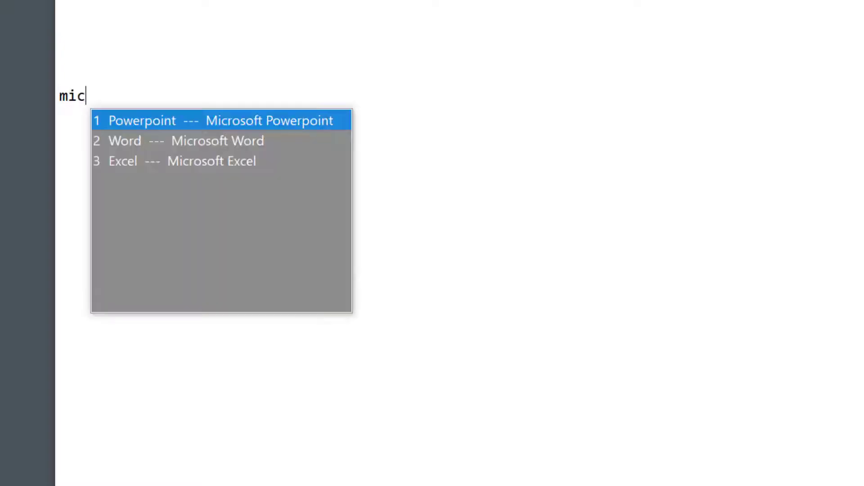
# - Move the 'mic' auto-complete suggestion down to Word
pyautogui.press('Down')
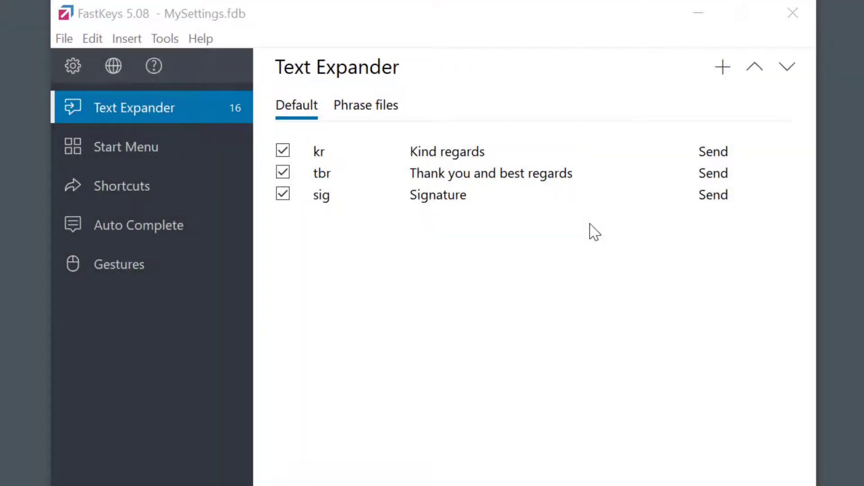
# - Add a text expander item with the pasted meeting-notes template and trigger string mem
pyautogui.click(723, 68)
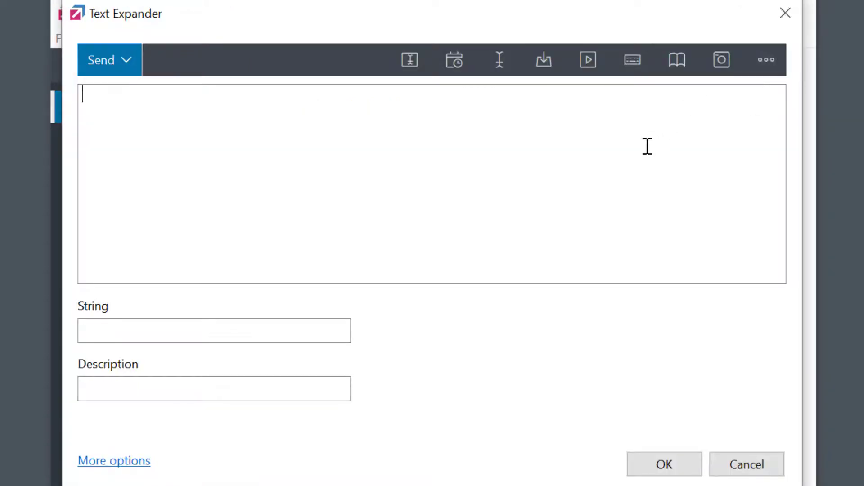
pyautogui.write('Topic: Date: %A_ShortDate%  Meeting organizer: John Smith Participants:  Conclusions:')
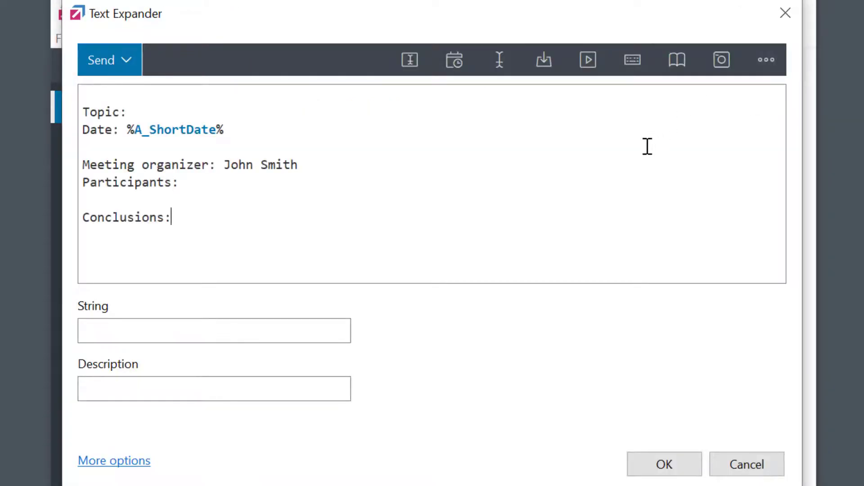
pyautogui.click(291, 325)
pyautogui.write('mem')
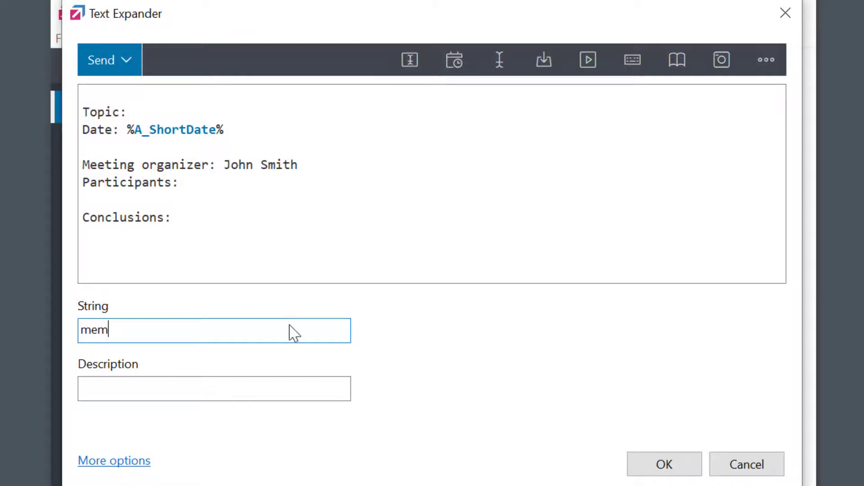
pyautogui.click(91, 93)
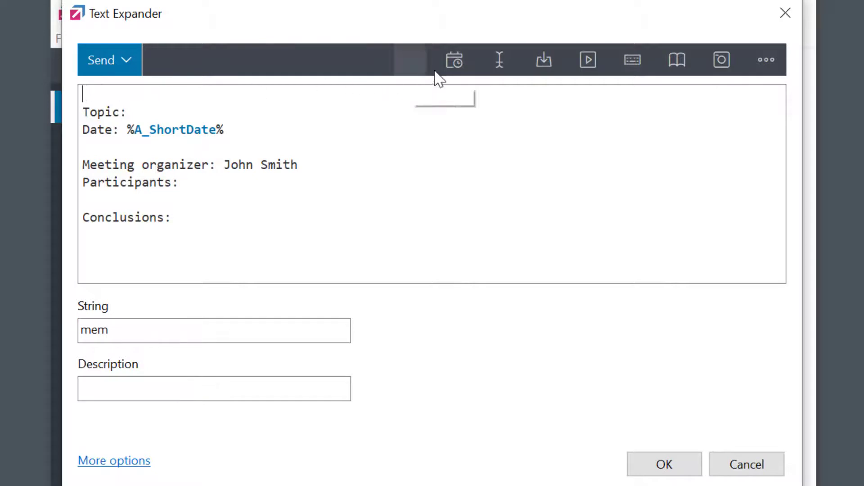
pyautogui.click(587, 60)
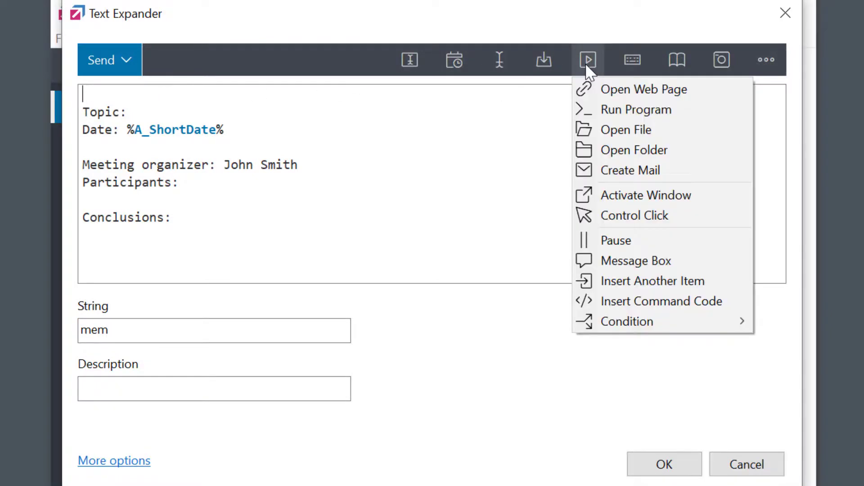
# - Insert an Open File macro named Memo for Team Meeting.docx with a 1000 ms timeout
pyautogui.click(635, 131)
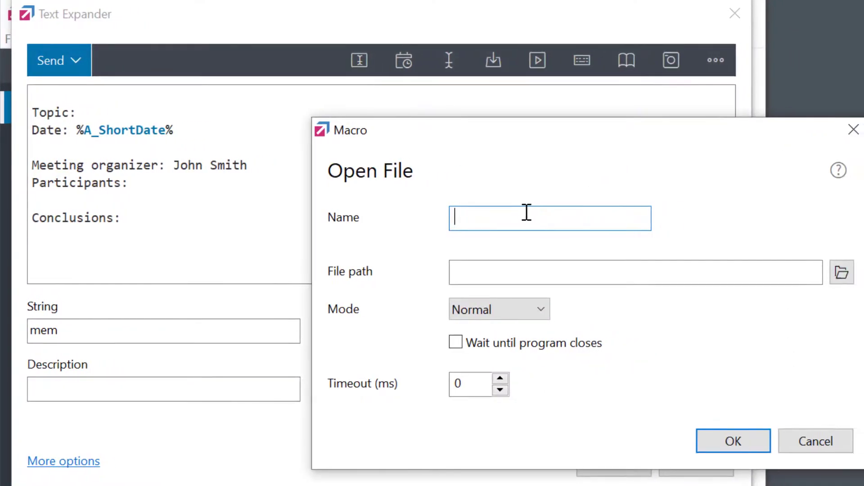
pyautogui.write('Memo')
pyautogui.click(850, 282)
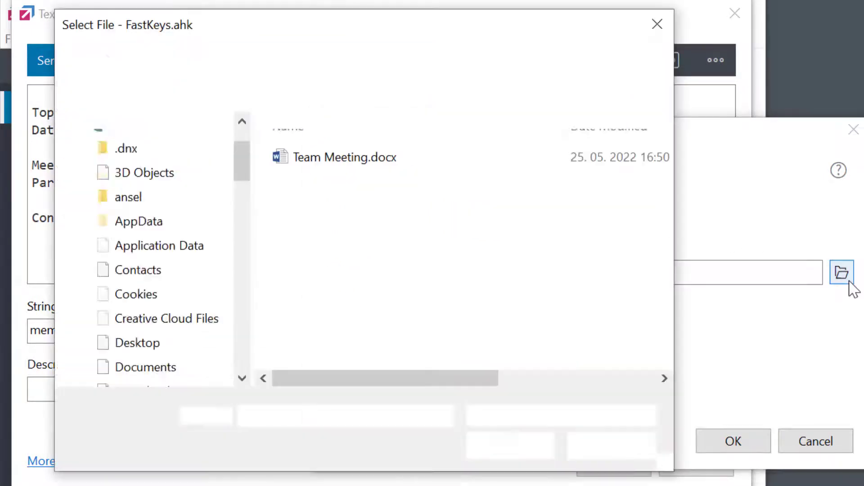
pyautogui.doubleClick(355, 159)
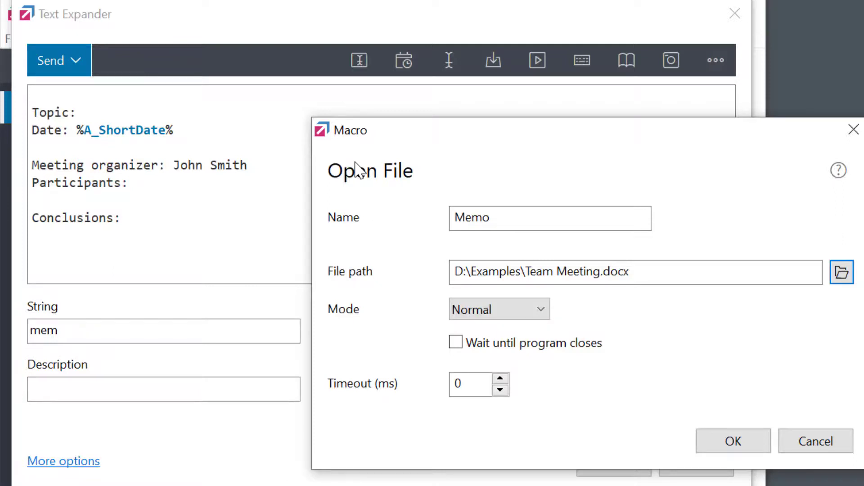
pyautogui.click(464, 383)
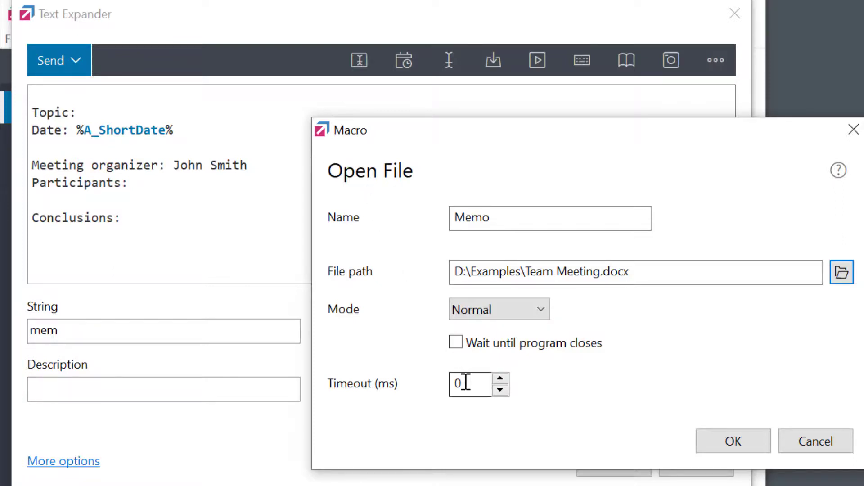
pyautogui.press('BackSpace')
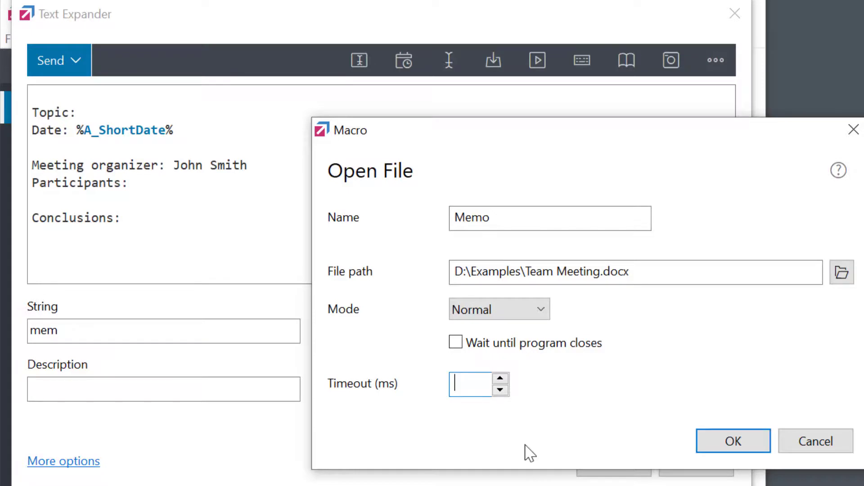
pyautogui.write('1000')
pyautogui.click(733, 441)
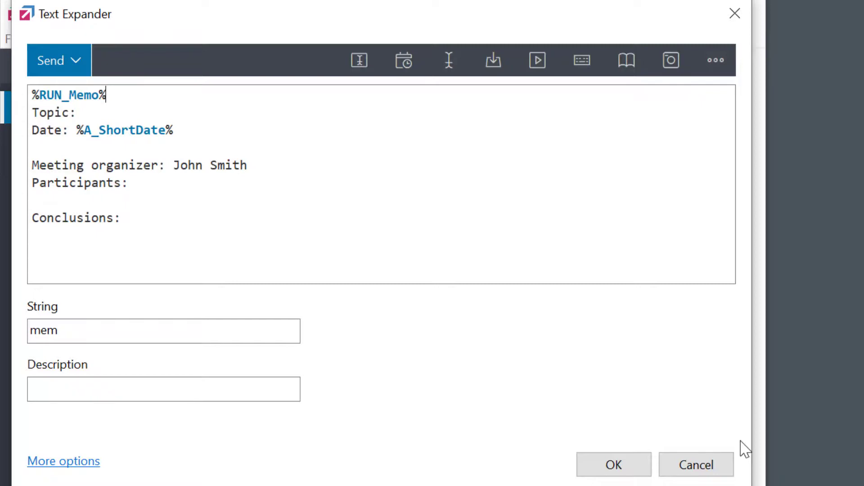
# - Add Control Down, End and Control Up key presses after %RUN_Memo%
pyautogui.click(582, 67)
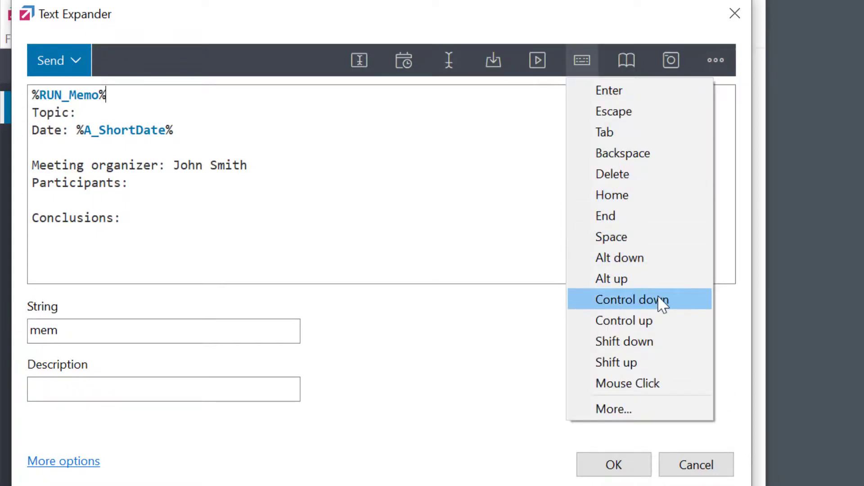
pyautogui.click(632, 299)
pyautogui.click(580, 63)
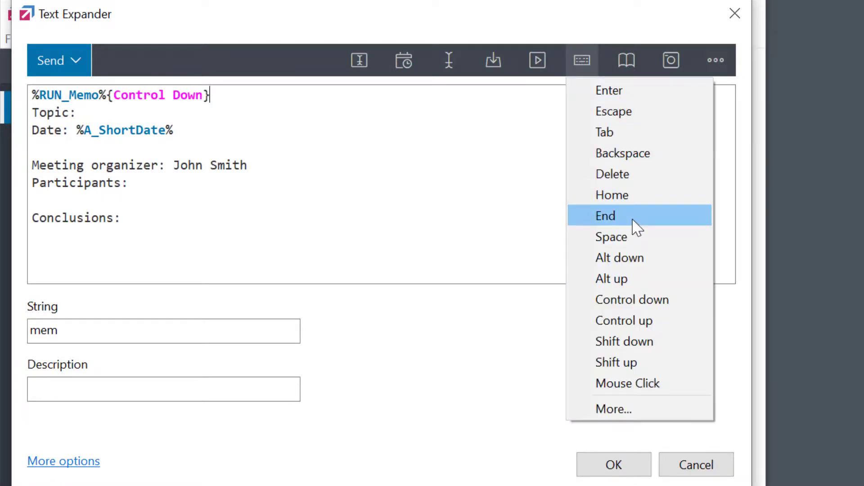
pyautogui.click(637, 228)
pyautogui.click(583, 67)
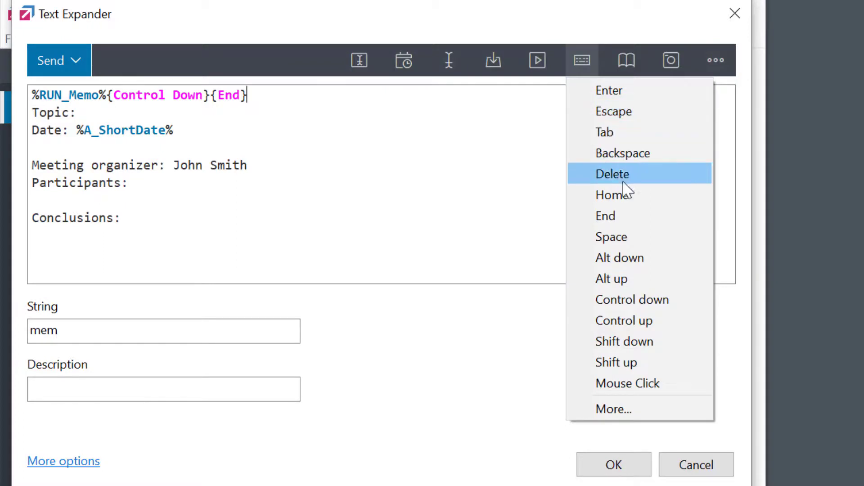
pyautogui.click(662, 321)
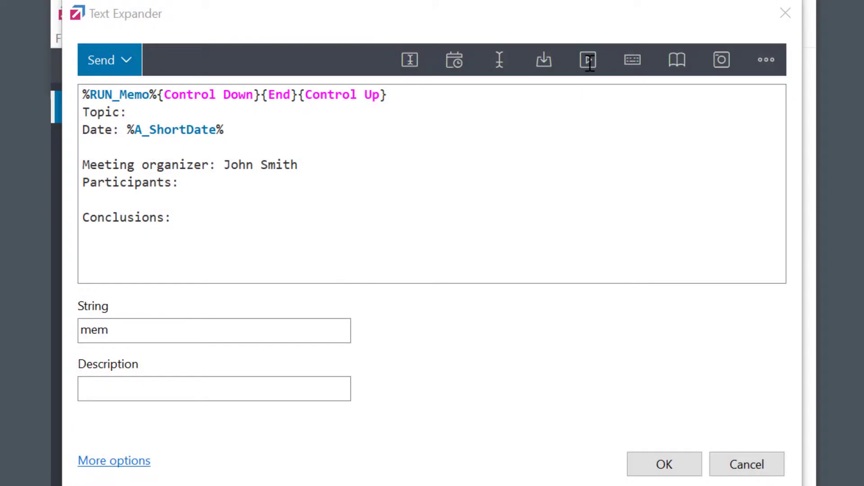
pyautogui.click(588, 61)
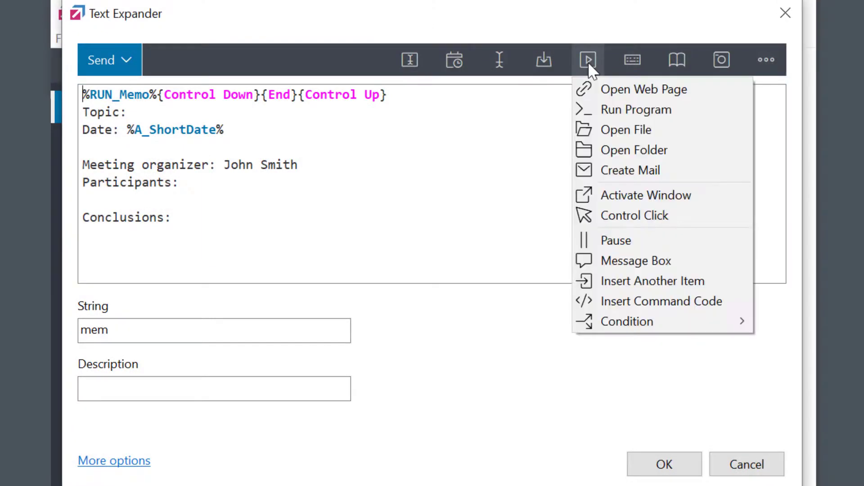
pyautogui.click(634, 175)
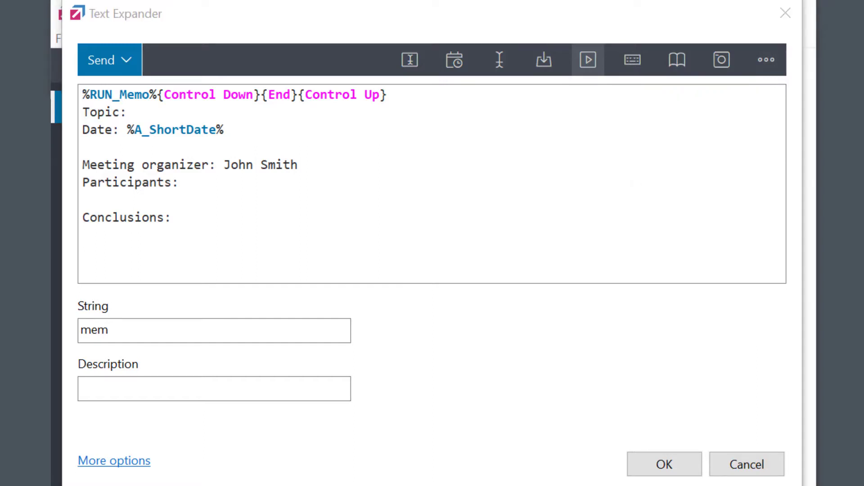